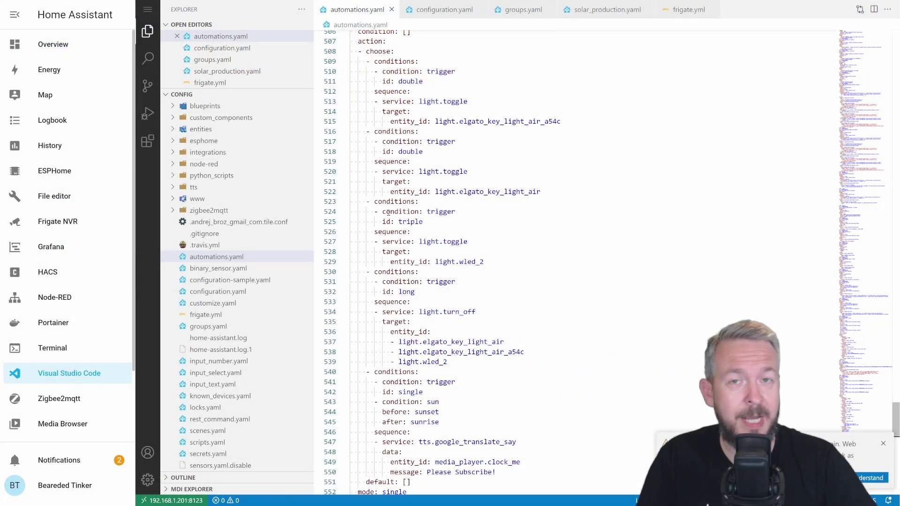
- In configuration.yaml, add a color_extractor: entry on a new line after sun:
{"action": "scroll", "coordinate": [220, 265], "scroll_direction": "down", "scroll_amount": 2}
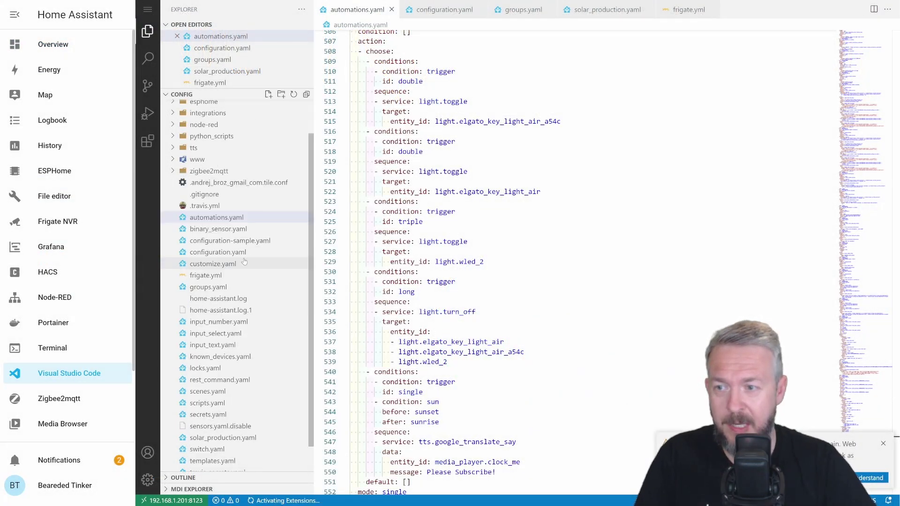
{"action": "left_click", "coordinate": [218, 252]}
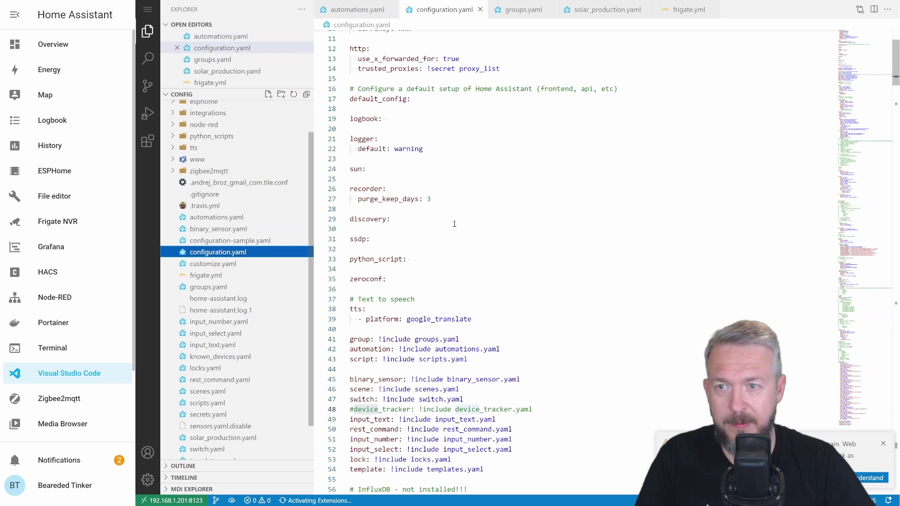
{"action": "scroll", "coordinate": [421, 221], "scroll_direction": "up", "scroll_amount": 2}
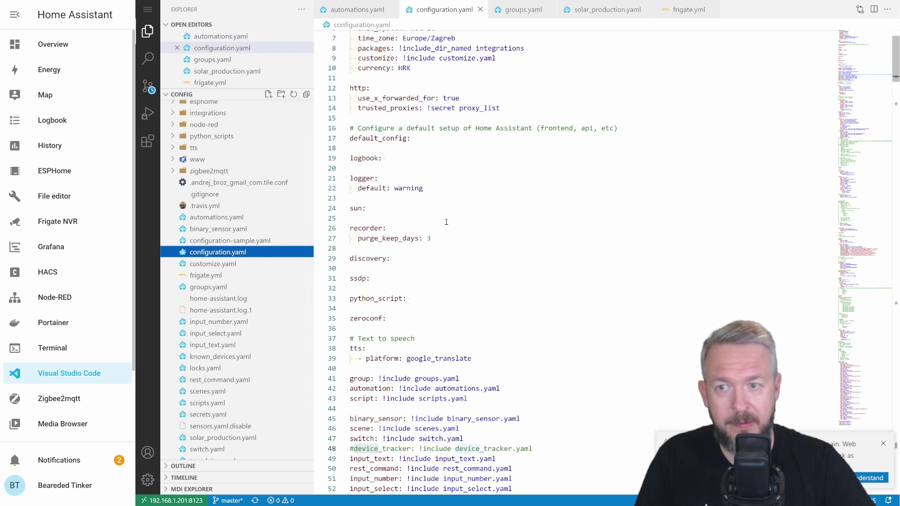
{"action": "left_click", "coordinate": [378, 217]}
{"action": "key", "text": "Return"}
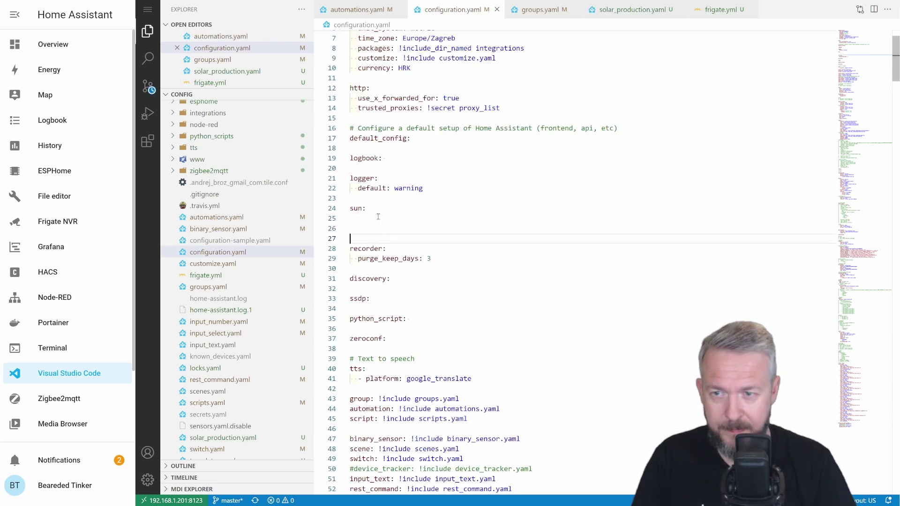
{"action": "type", "text": "color_extractor:"}
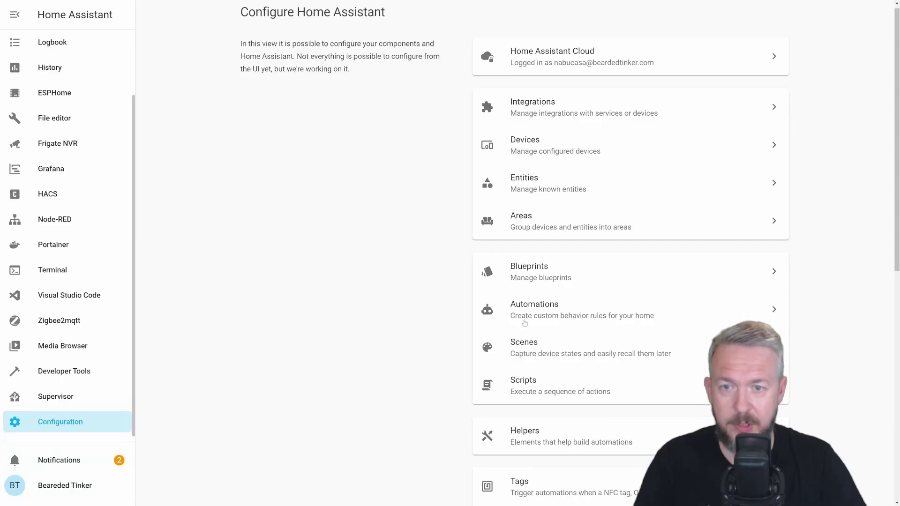
{"action": "scroll", "coordinate": [524, 324], "scroll_direction": "down", "scroll_amount": 10}
- Validate the configuration, then create a blank automation named 'Loft TV to LED light'
{"action": "left_click", "coordinate": [567, 355]}
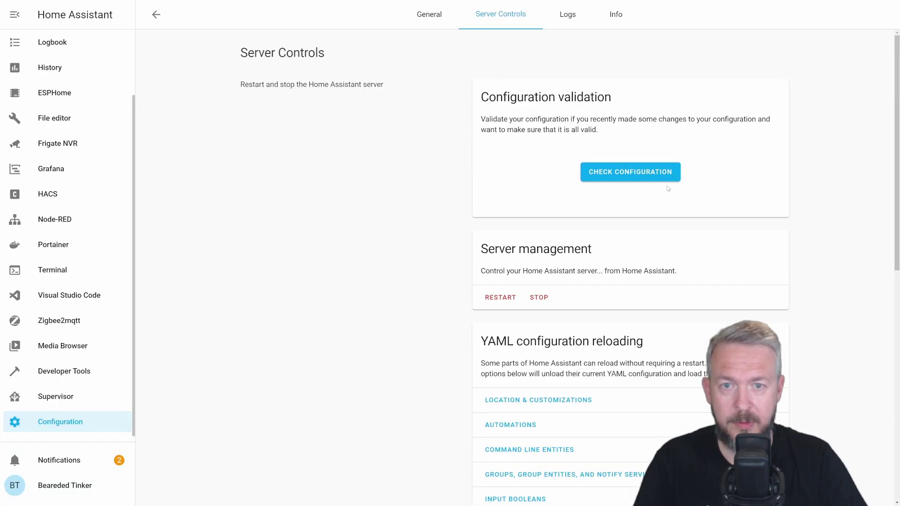
{"action": "left_click", "coordinate": [634, 171]}
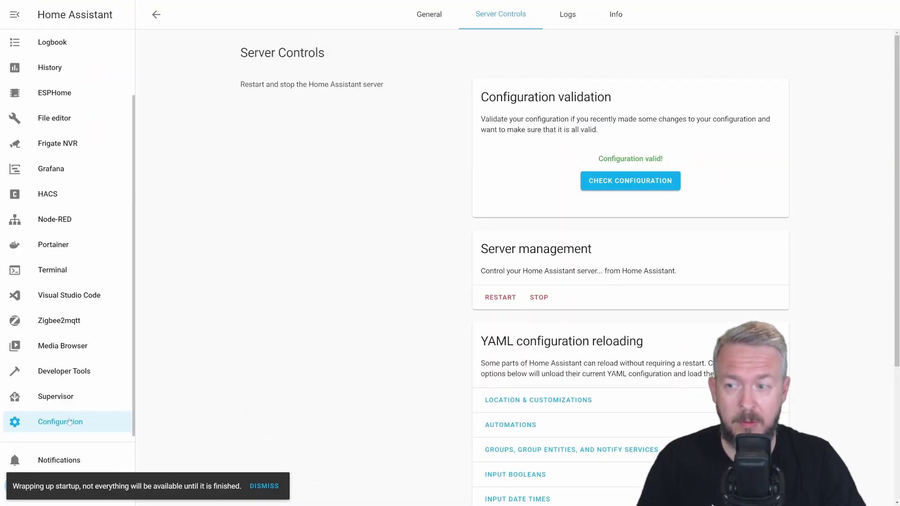
{"action": "left_click", "coordinate": [109, 416]}
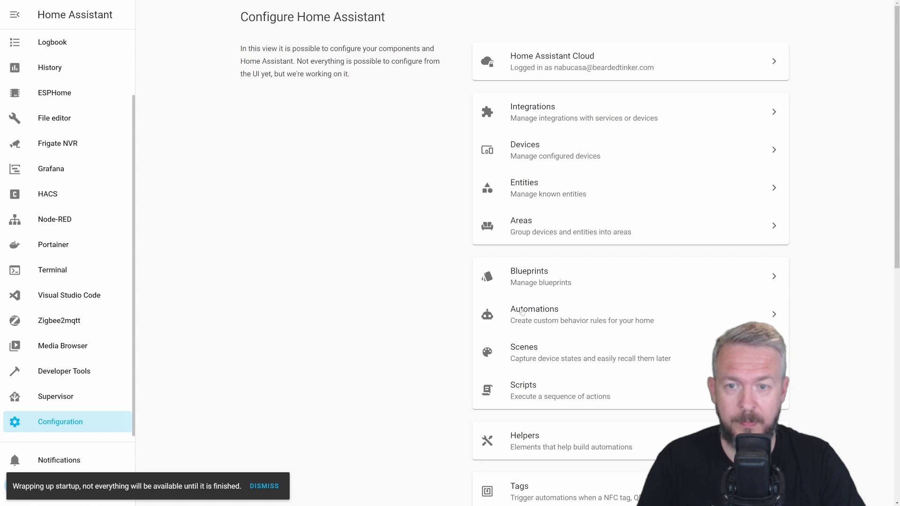
{"action": "left_click", "coordinate": [522, 313]}
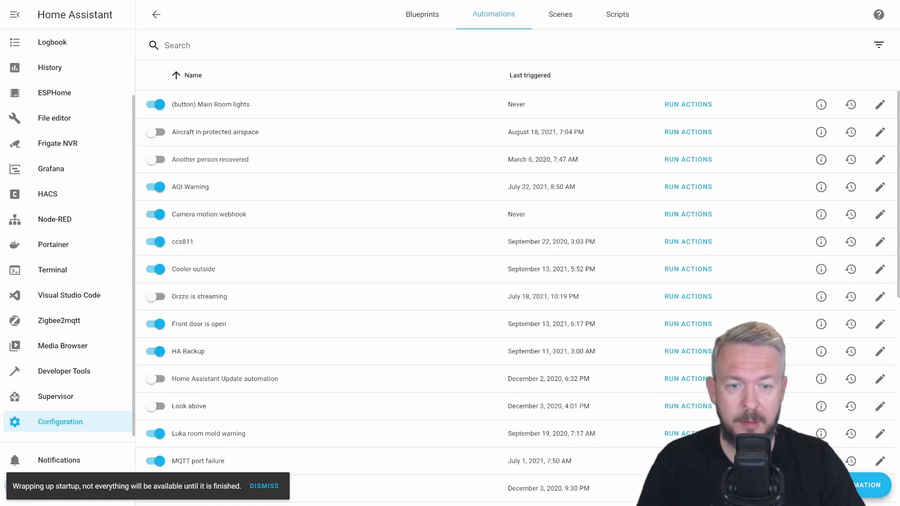
{"action": "left_click", "coordinate": [879, 484]}
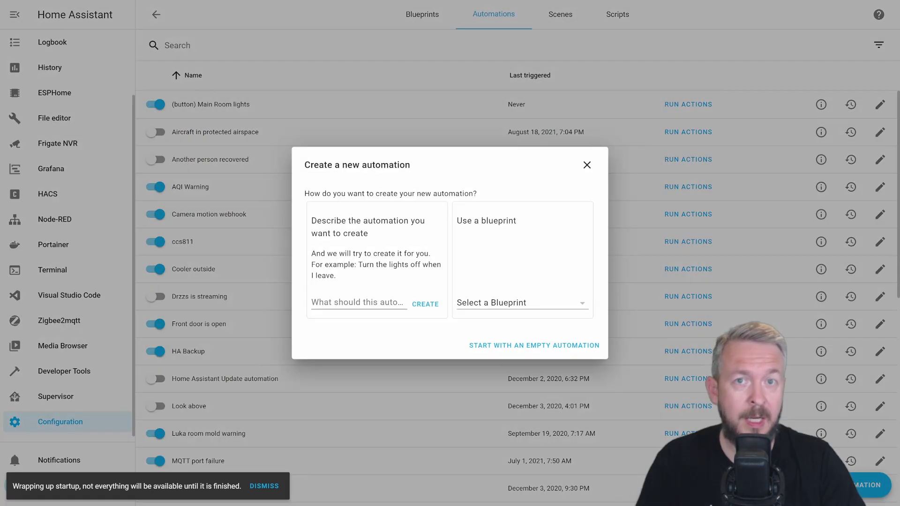
{"action": "left_click", "coordinate": [488, 348]}
{"action": "left_click_drag", "start_coordinate": [323, 132], "coordinate": [245, 125]}
{"action": "type", "text": "Loft TV"}
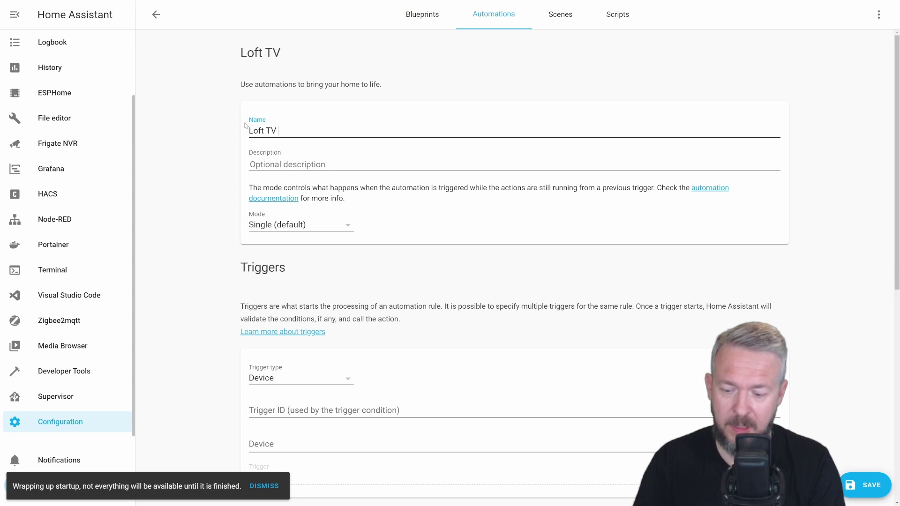
{"action": "type", "text": " to LED"}
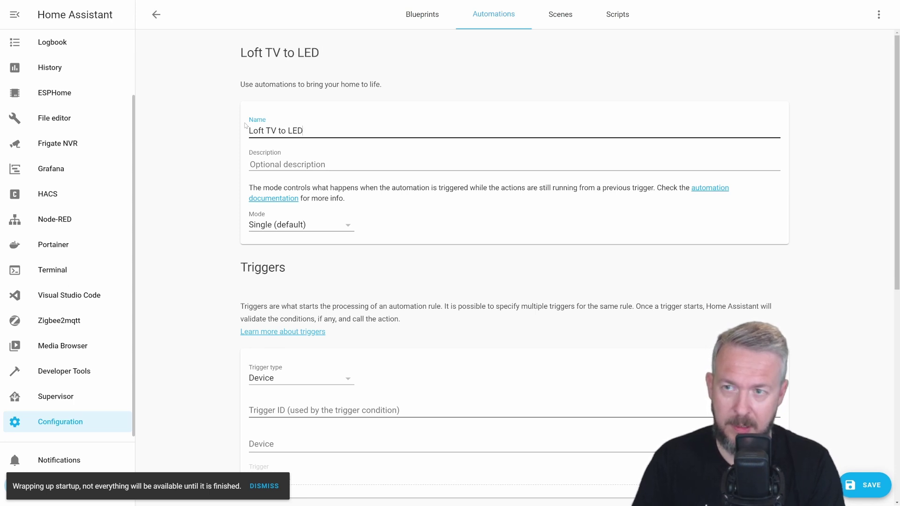
{"action": "type", "text": " light"}
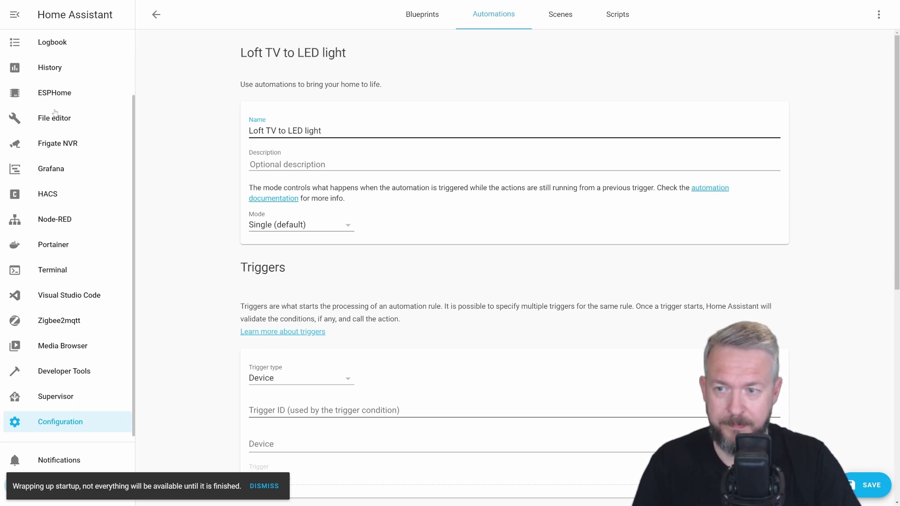
- Set the automation to trigger on a state change of the Loft TV media player
{"action": "scroll", "coordinate": [251, 341], "scroll_direction": "down", "scroll_amount": 3}
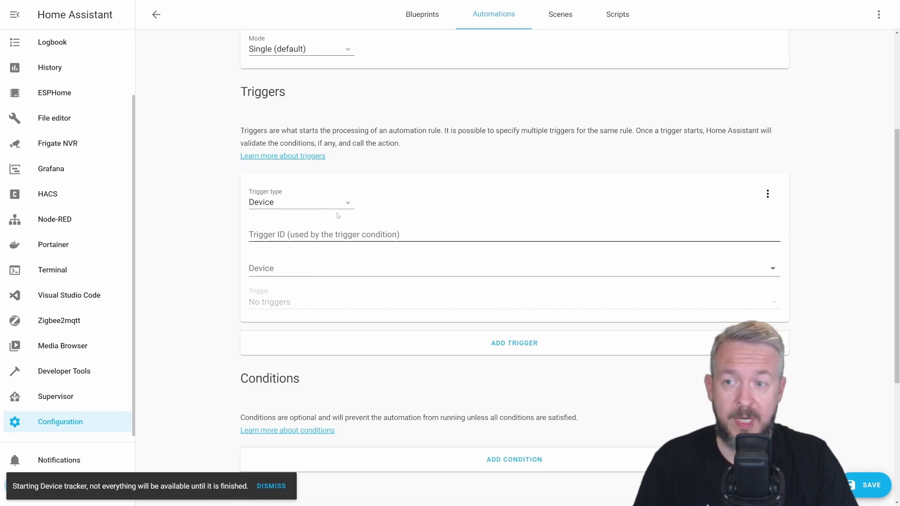
{"action": "left_click", "coordinate": [338, 204]}
{"action": "left_click", "coordinate": [296, 253]}
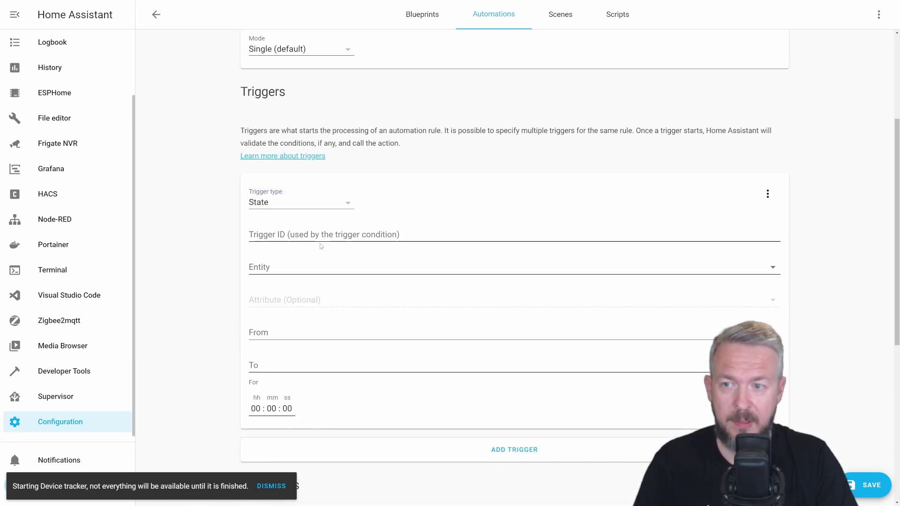
{"action": "left_click", "coordinate": [272, 264]}
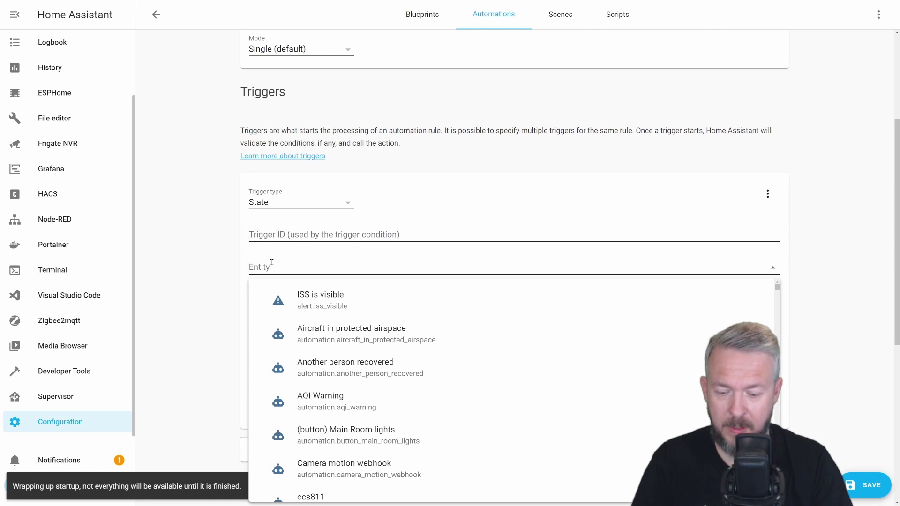
{"action": "type", "text": "loft"}
{"action": "key", "text": "Down"}
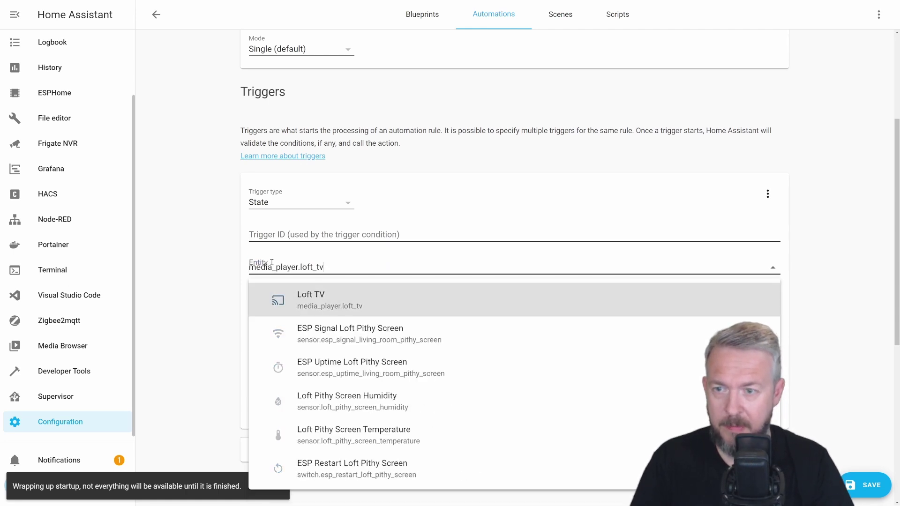
{"action": "left_click", "coordinate": [313, 287]}
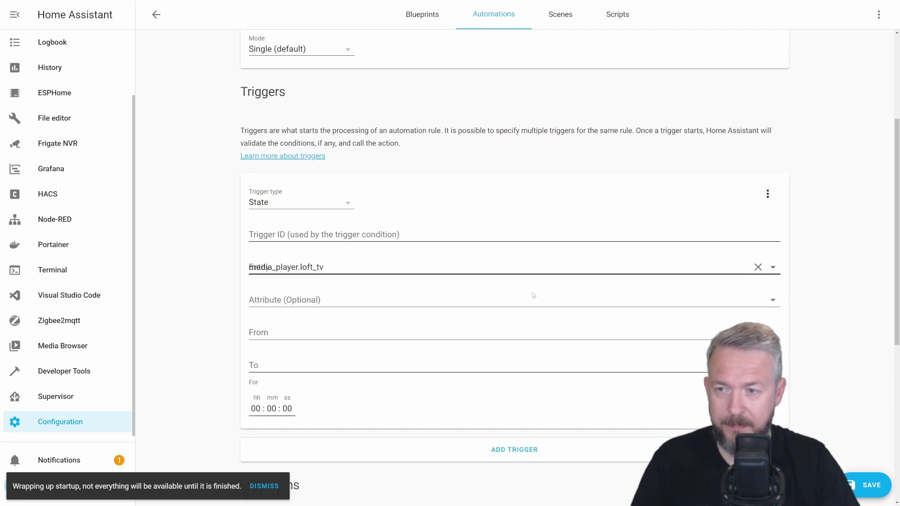
- Make the action call the ColorExtractor: Turn on service
{"action": "scroll", "coordinate": [792, 283], "scroll_direction": "down", "scroll_amount": 2}
{"action": "scroll", "coordinate": [792, 283], "scroll_direction": "down", "scroll_amount": 4}
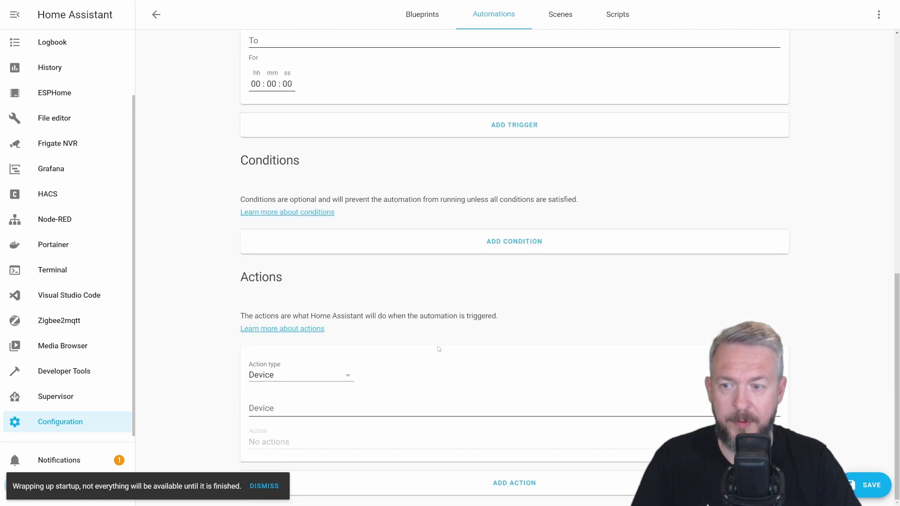
{"action": "left_click", "coordinate": [319, 376]}
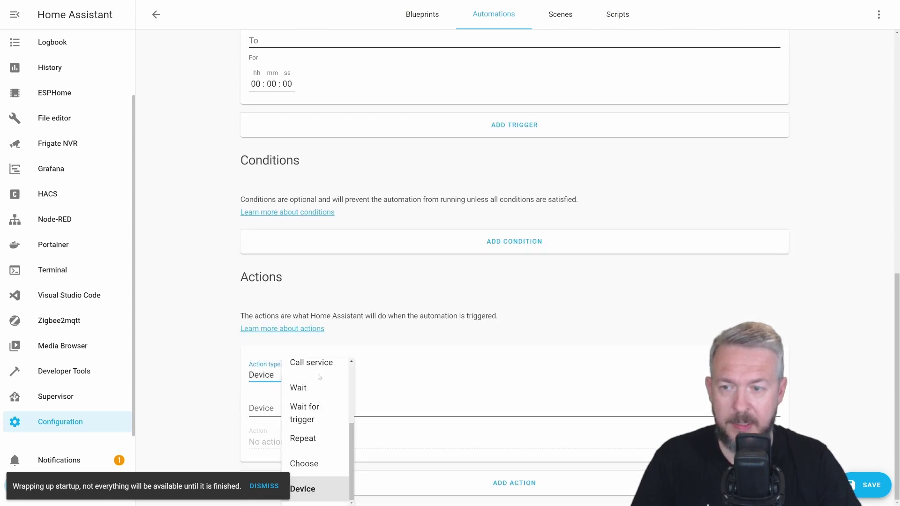
{"action": "left_click", "coordinate": [309, 361]}
{"action": "left_click", "coordinate": [347, 416]}
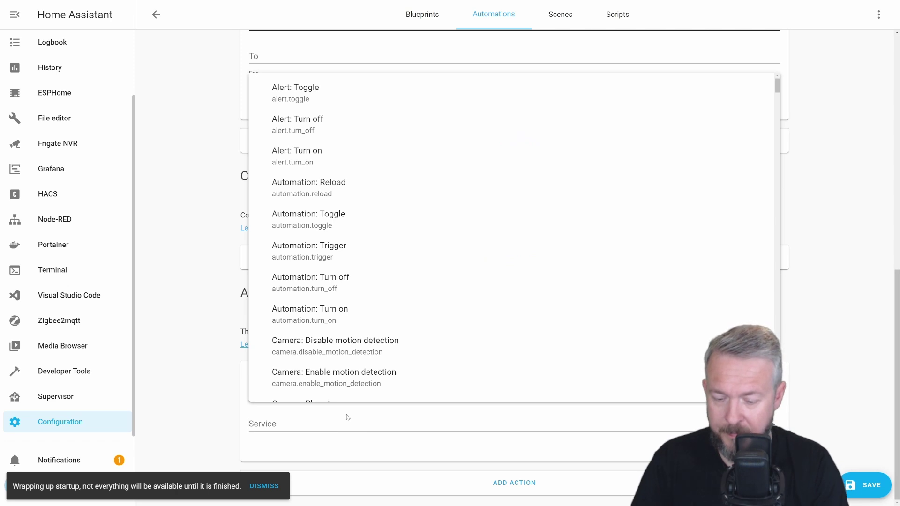
{"action": "type", "text": "colo"}
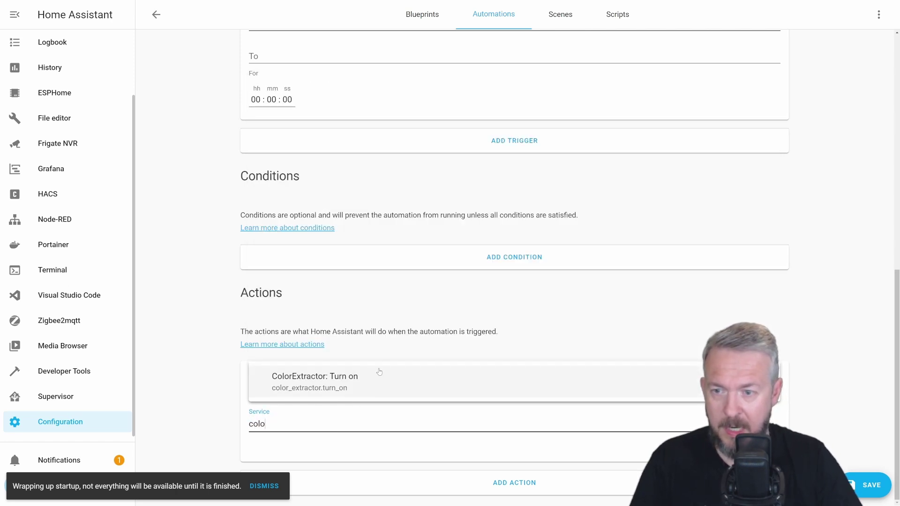
{"action": "left_click", "coordinate": [375, 378]}
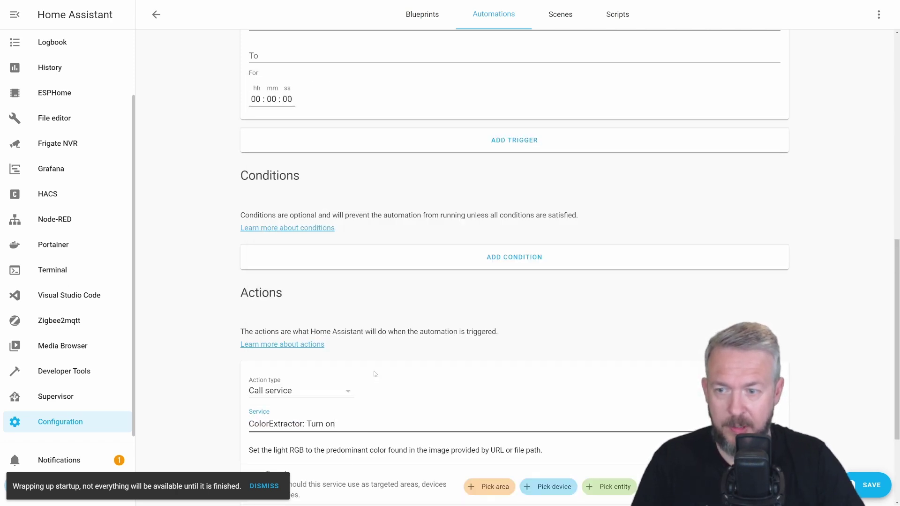
{"action": "scroll", "coordinate": [539, 285], "scroll_direction": "down", "scroll_amount": 3}
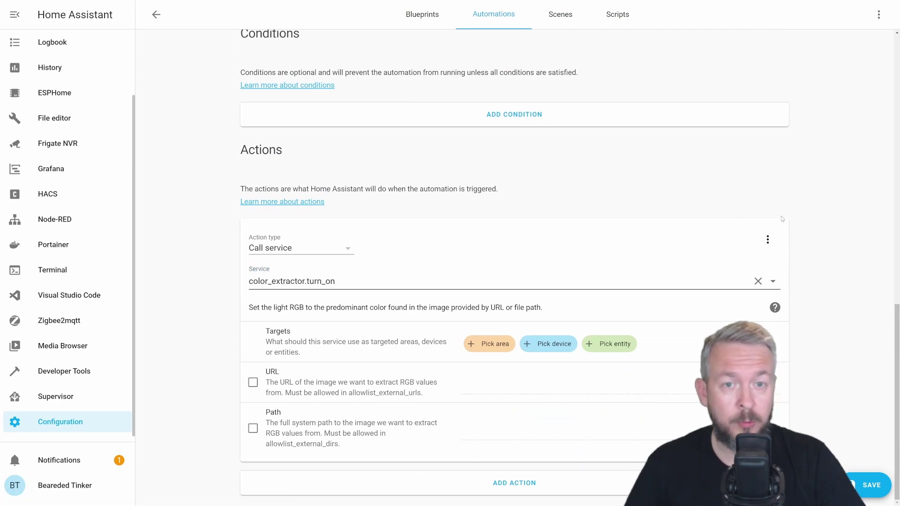
- Switch the action to YAML editing and add a data_template: key below service
{"action": "left_click", "coordinate": [774, 240]}
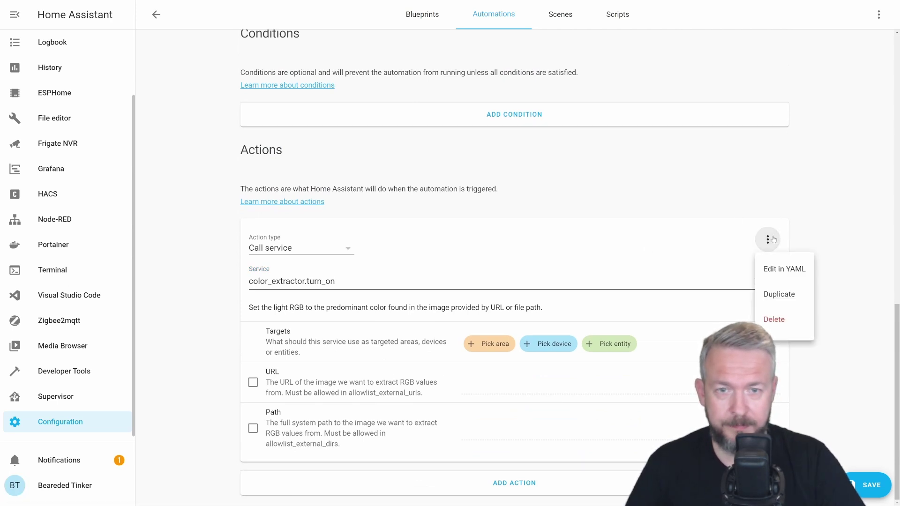
{"action": "left_click", "coordinate": [791, 269]}
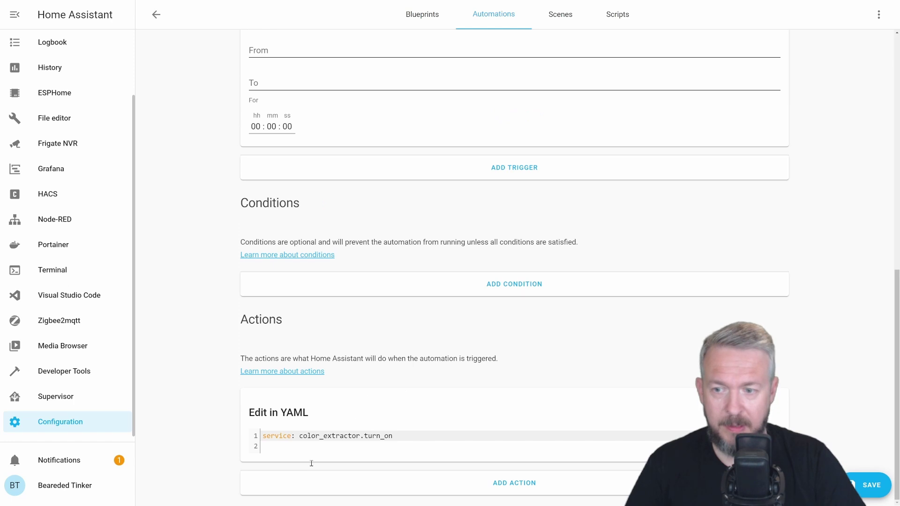
{"action": "left_click", "coordinate": [367, 447]}
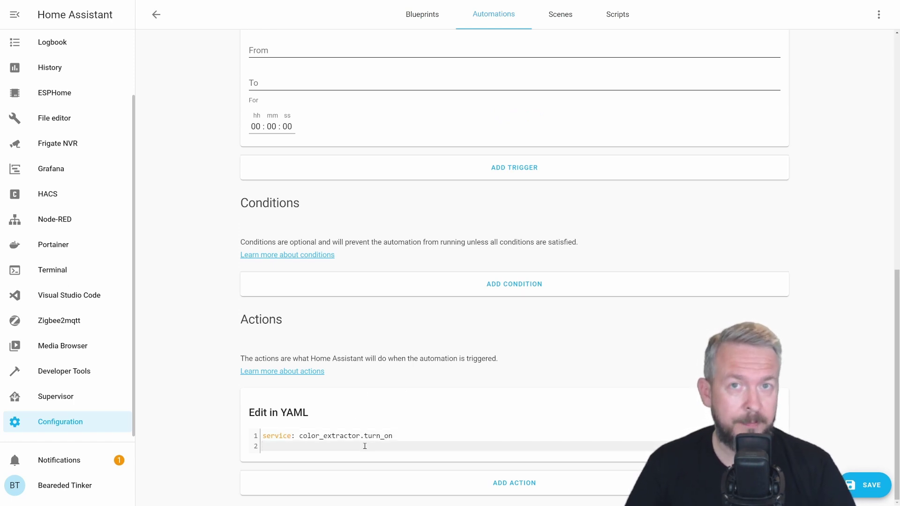
{"action": "type", "text": "data_"}
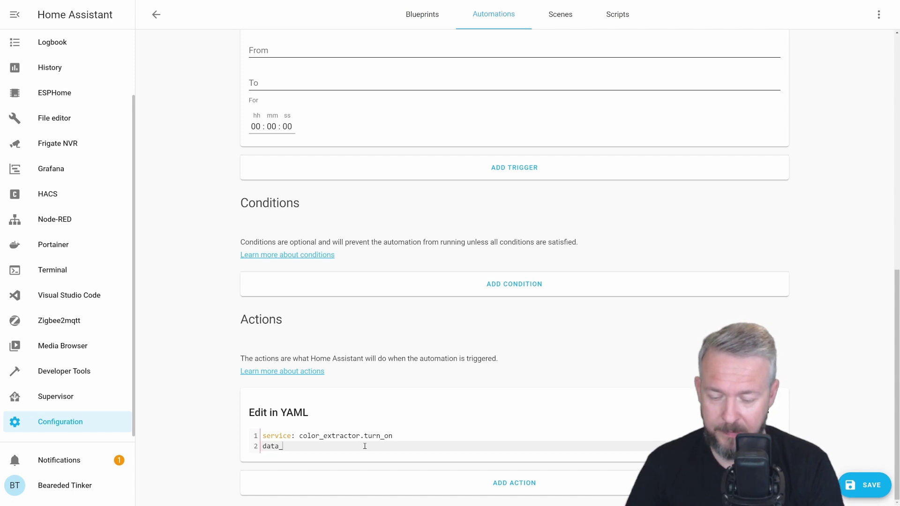
{"action": "type", "text": "template:"}
{"action": "key", "text": "Return"}
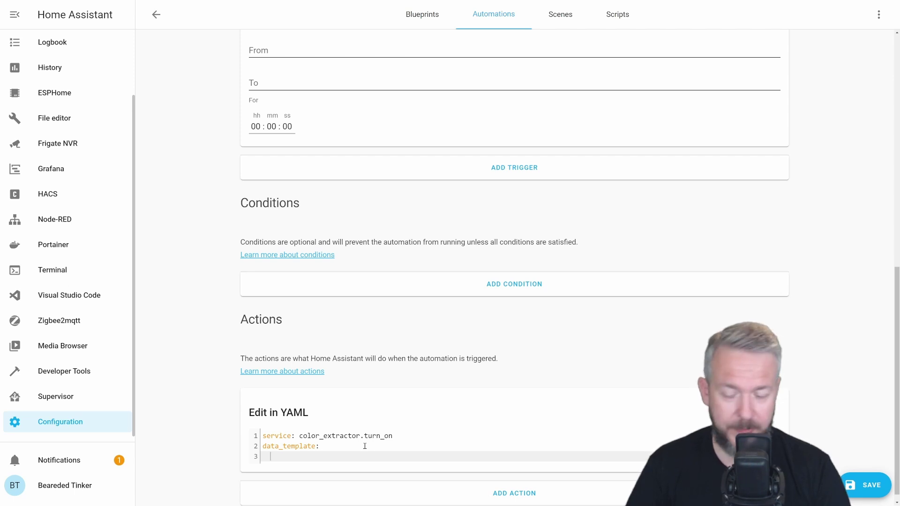
- Set color_extract_url to the pasted entity_picture template, pointing it at loft_tv instead of chromecast
{"action": "type", "text": "color"}
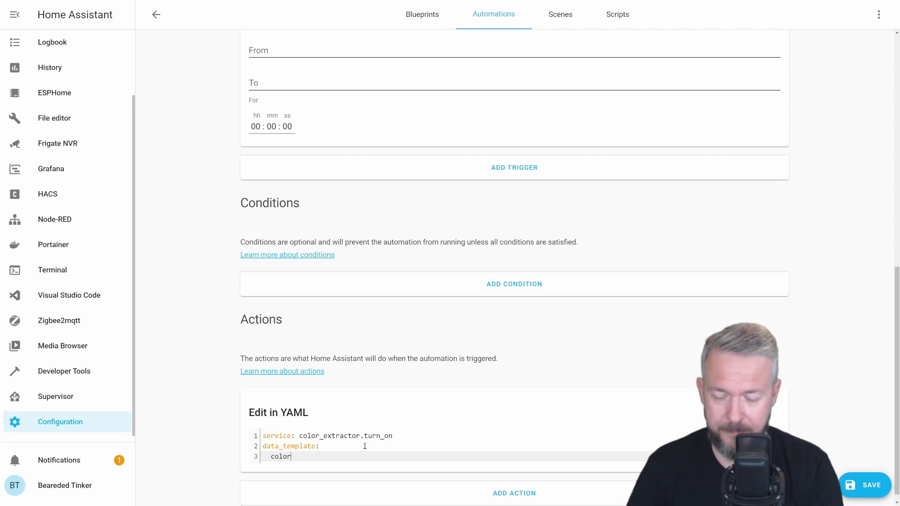
{"action": "type", "text": "_extract"}
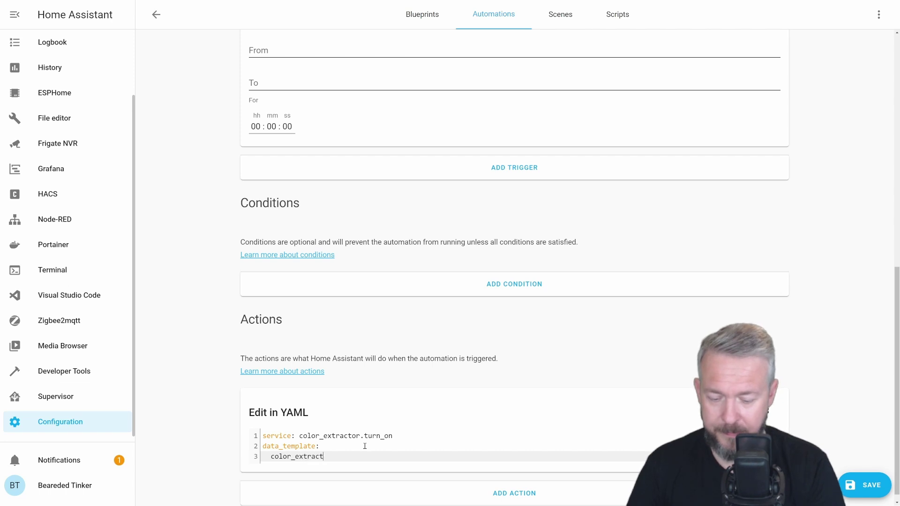
{"action": "type", "text": "_url:"}
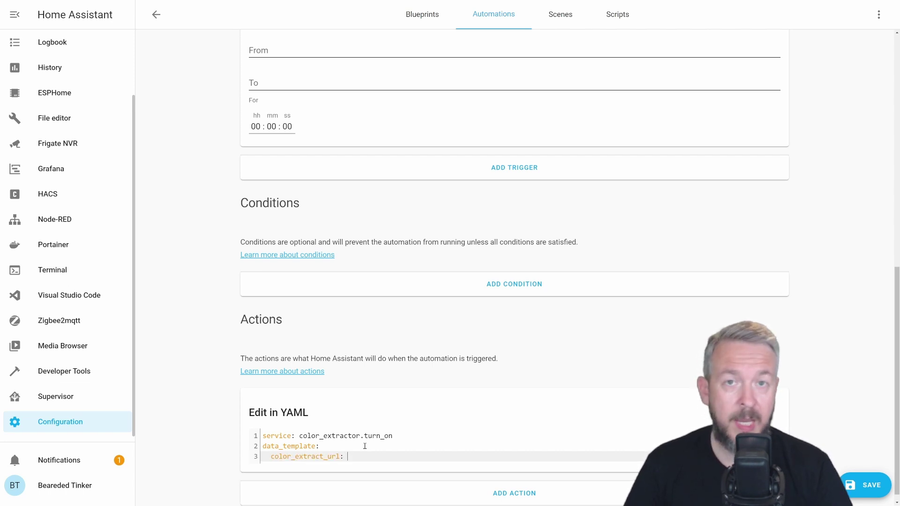
{"action": "key", "text": "shift+Left"}
{"action": "key", "text": "shift+Left"}
{"action": "key", "text": "shift+Left"}
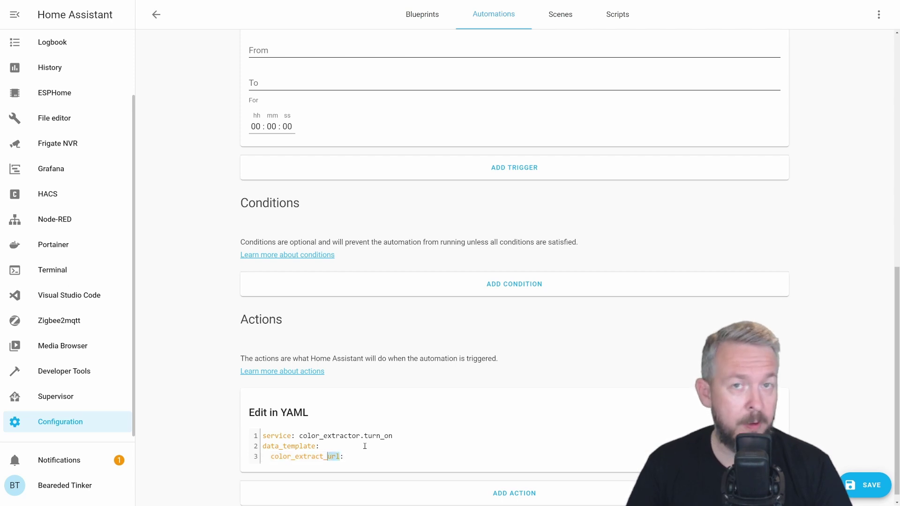
{"action": "type", "text": "path"}
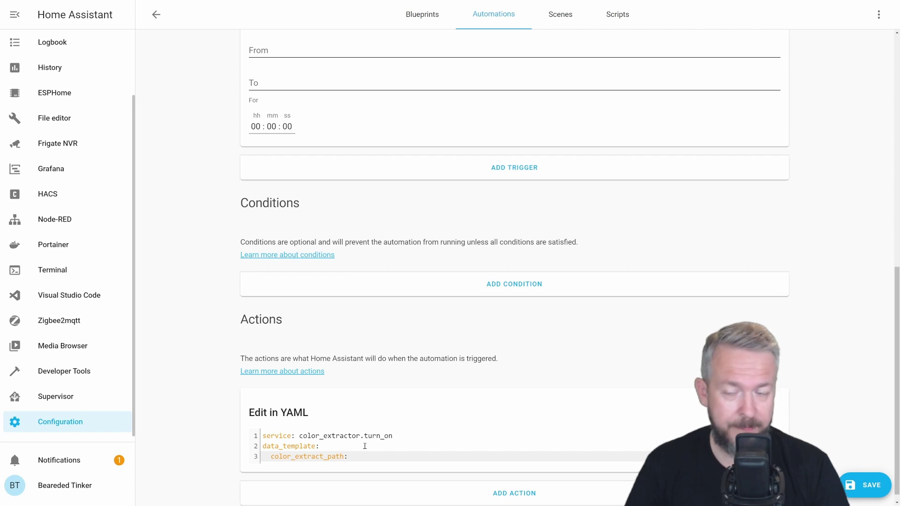
{"action": "key", "text": "BackSpace"}
{"action": "key", "text": "BackSpace"}
{"action": "key", "text": "BackSpace"}
{"action": "key", "text": "BackSpace"}
{"action": "type", "text": "u"}
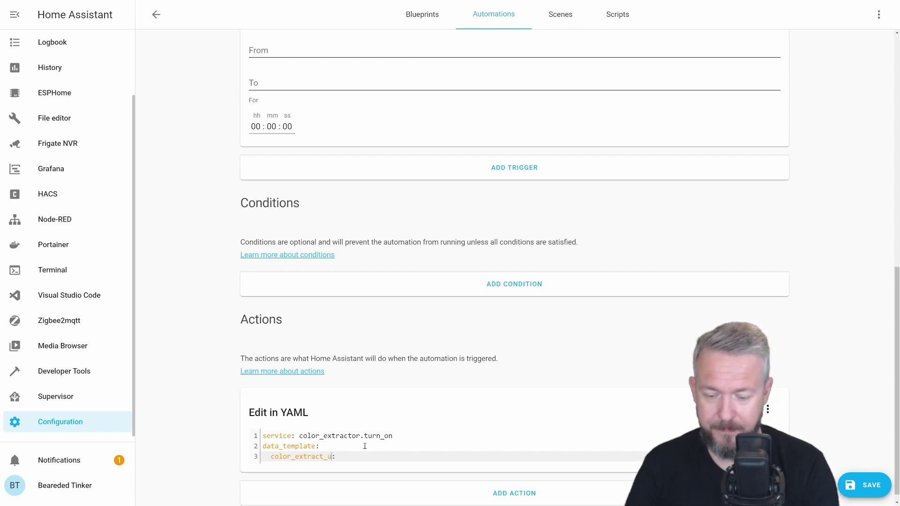
{"action": "type", "text": "rl"}
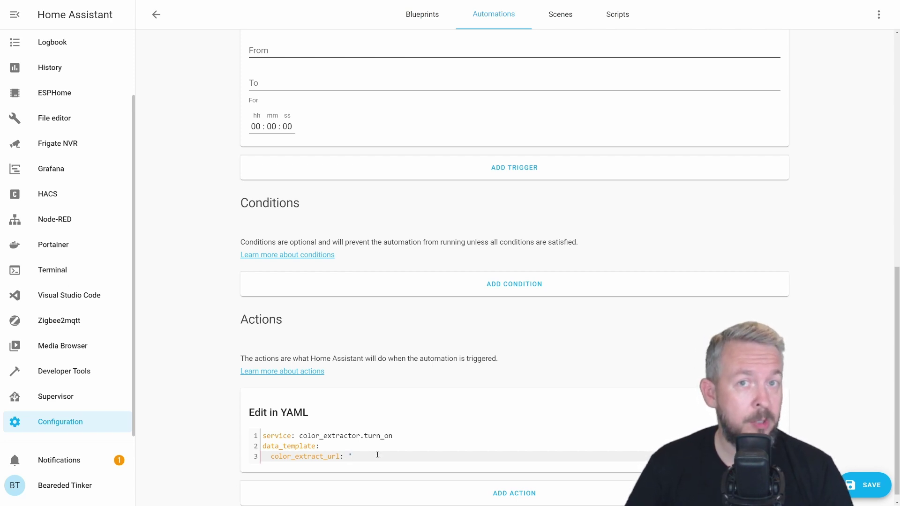
{"action": "type", "text": "\""}
{"action": "type", "text": "{{ states.media_player.chromecast.attributes.entity_picture }}\""}
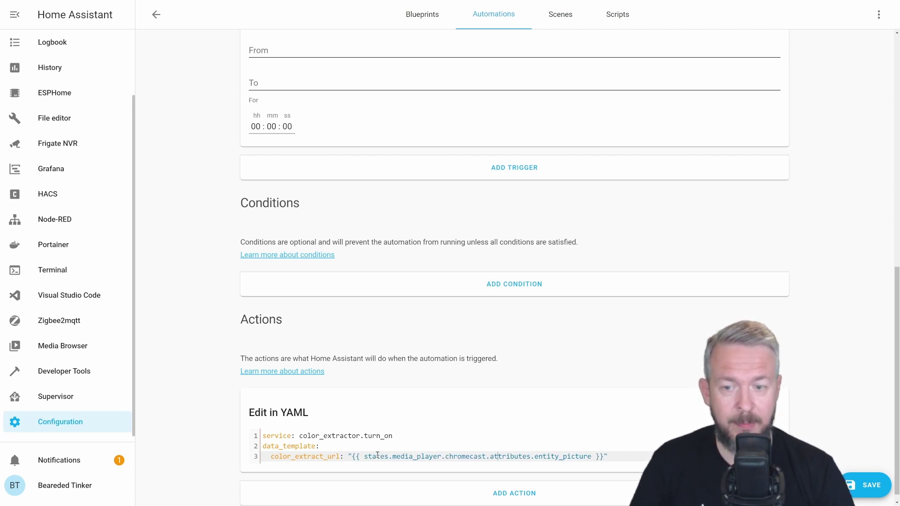
{"action": "key", "text": "shift+Left"}
{"action": "key", "text": "shift+Left"}
{"action": "key", "text": "shift+Left"}
{"action": "key", "text": "shift+Left"}
{"action": "key", "text": "shift+Left"}
{"action": "key", "text": "shift+Left"}
{"action": "key", "text": "shift+Left"}
{"action": "key", "text": "shift+Left"}
{"action": "key", "text": "shift+Left"}
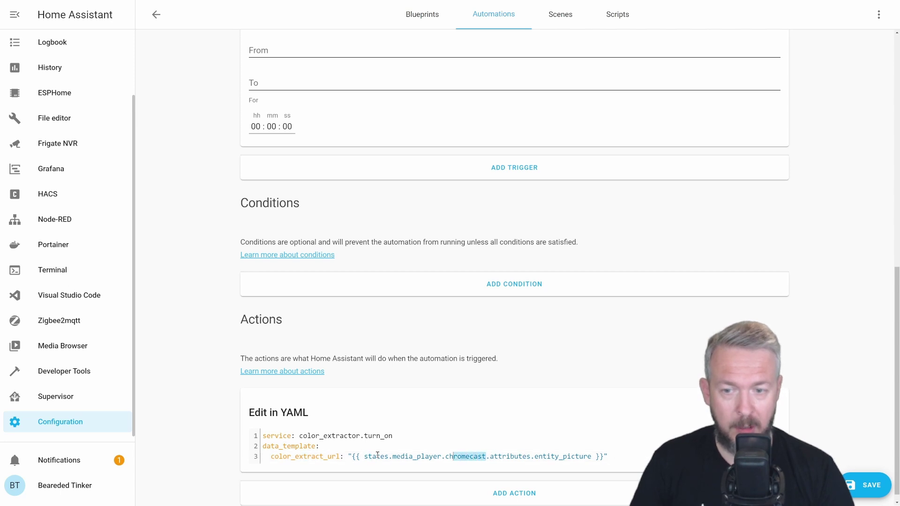
{"action": "key", "text": "shift+Left"}
{"action": "type", "text": "loft_"}
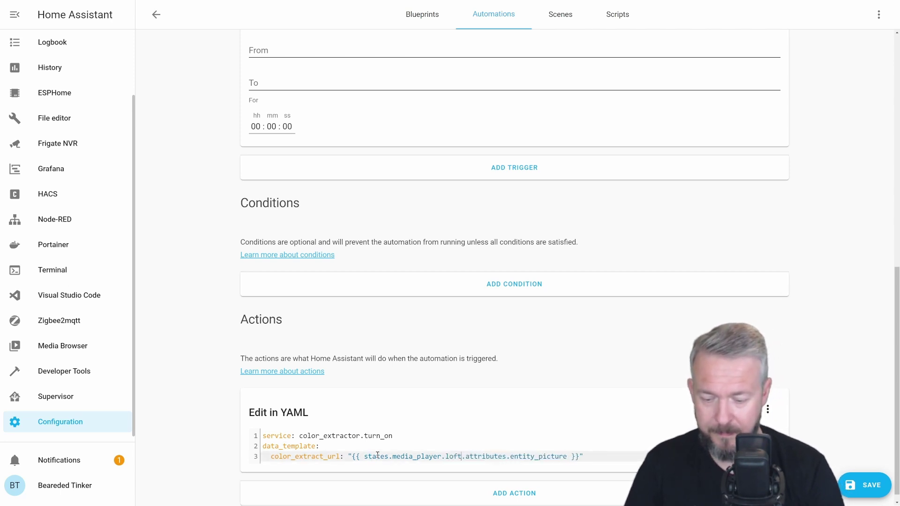
{"action": "type", "text": "tv"}
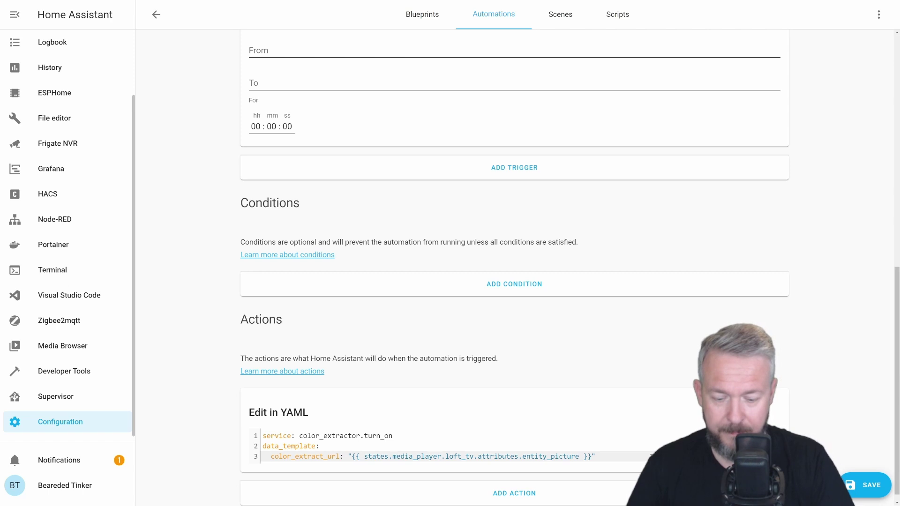
- Add an entity_id: light.wled_2 line after the URL line
{"action": "key", "text": "Return"}
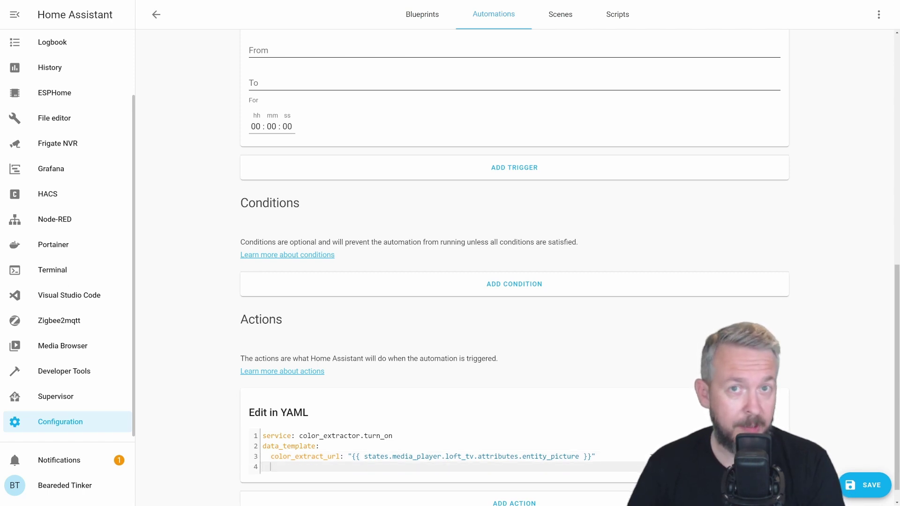
{"action": "type", "text": "entit"}
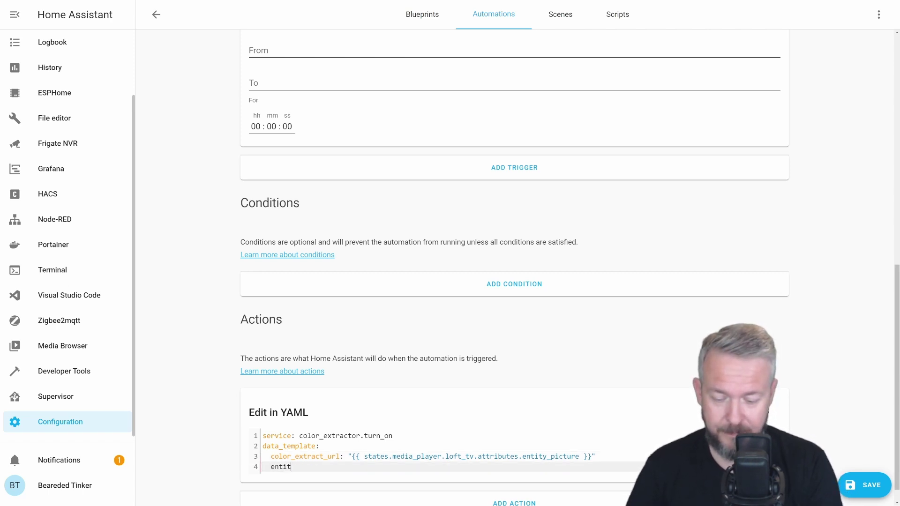
{"action": "type", "text": "y_id:"}
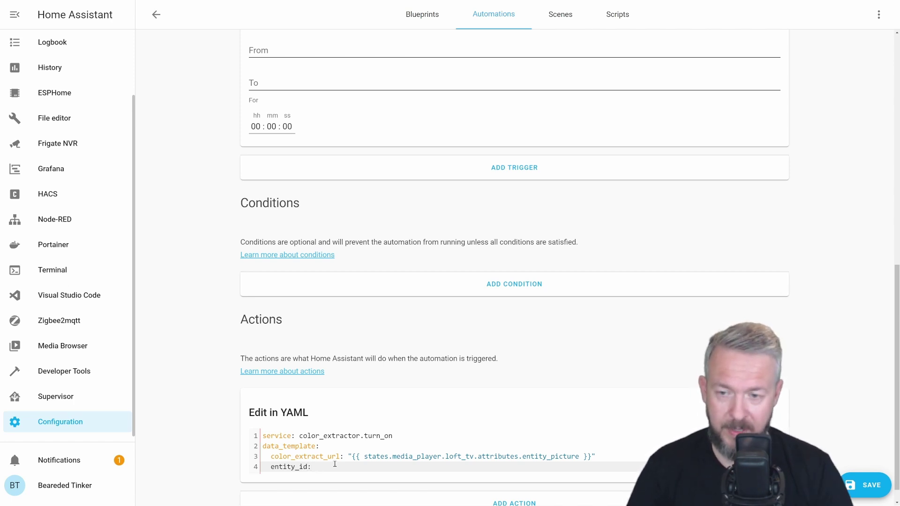
{"action": "type", "text": "light.wled_2"}
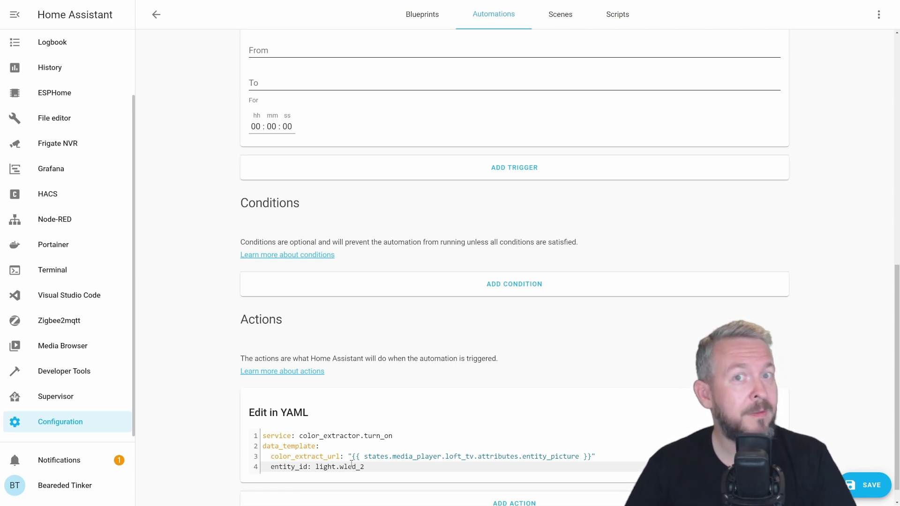
- Add 'transition: 3' and 'brightness_pct: 100' lines below entity_id in the action YAML
{"action": "key", "text": "Return"}
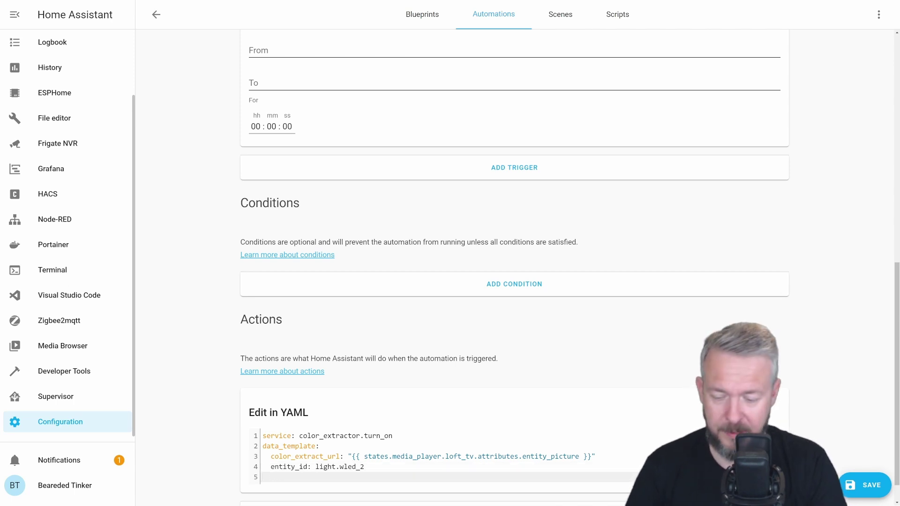
{"action": "type", "text": "trani"}
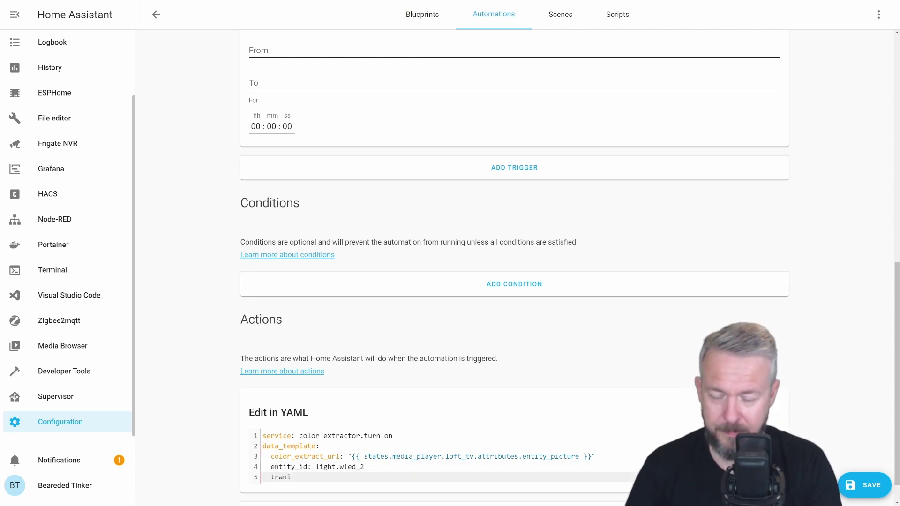
{"action": "key", "text": "BackSpace"}
{"action": "type", "text": "sition:"}
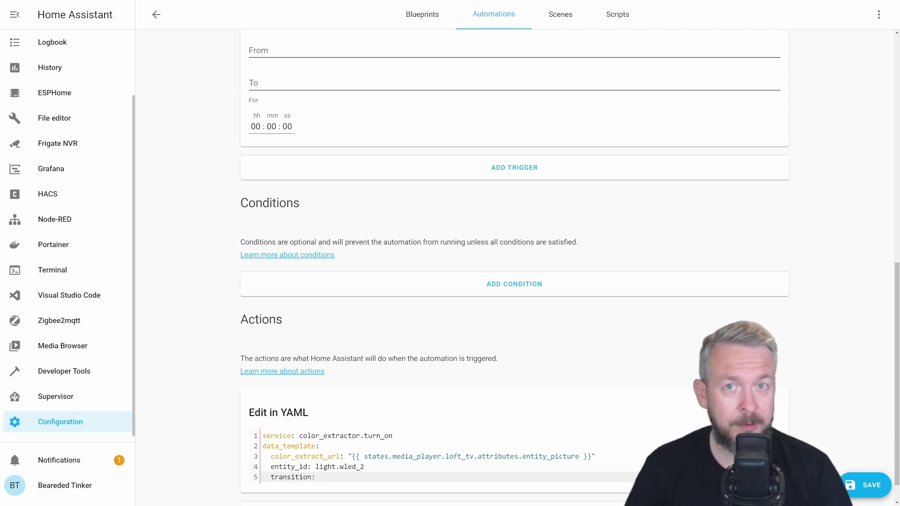
{"action": "type", "text": " 3"}
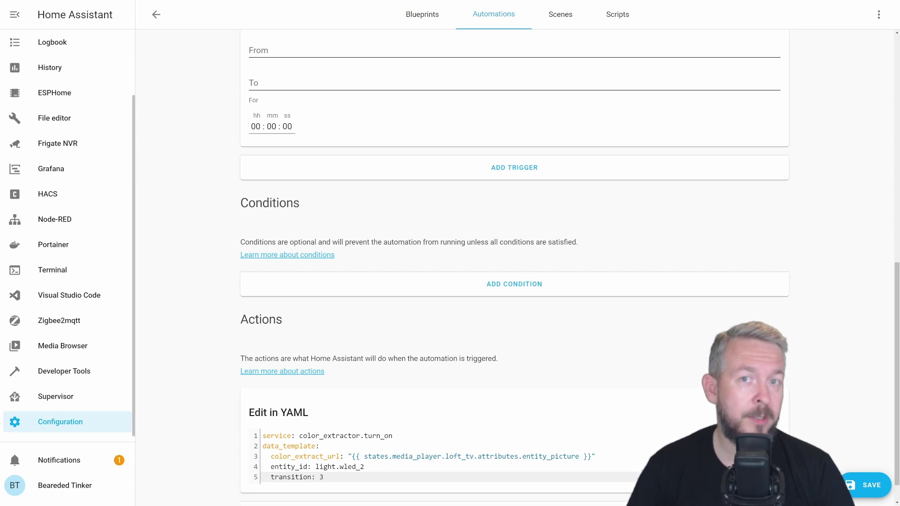
{"action": "key", "text": "Return"}
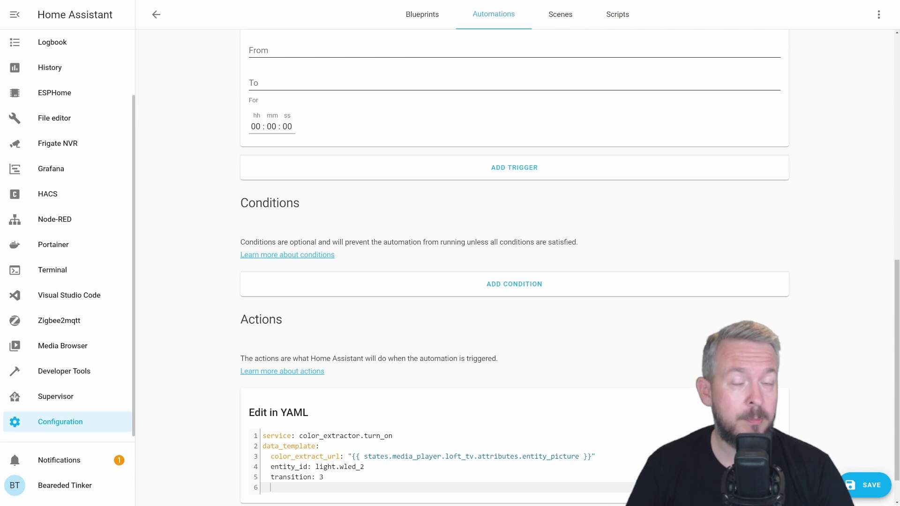
{"action": "type", "text": "brightness_pct"}
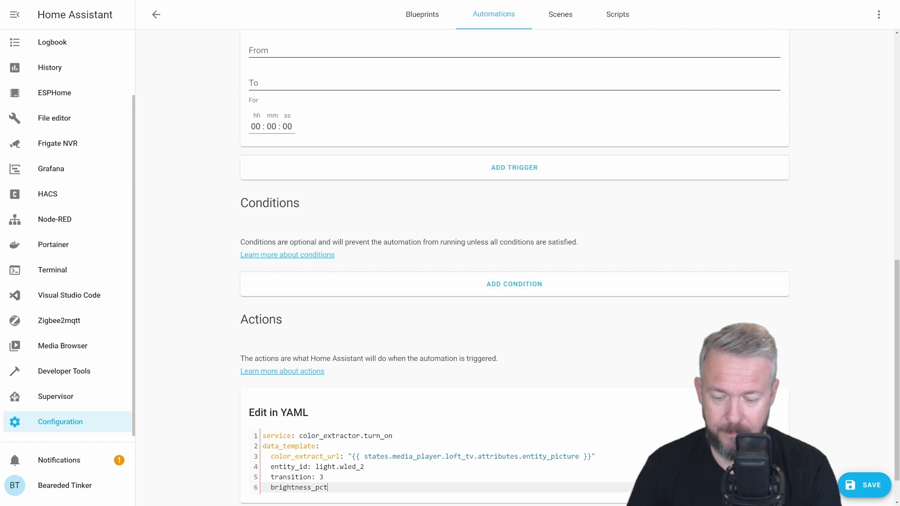
{"action": "type", "text": ": 100"}
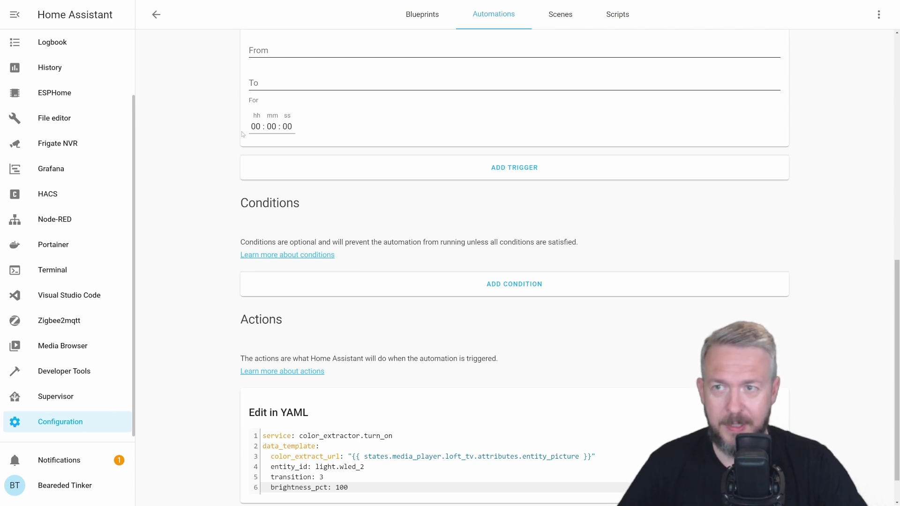
- Open the ColorExtractor External URL error in Logs and copy the word allowlist_external_urls
{"action": "scroll", "coordinate": [506, 401], "scroll_direction": "up", "scroll_amount": 5}
{"action": "left_click", "coordinate": [156, 15]}
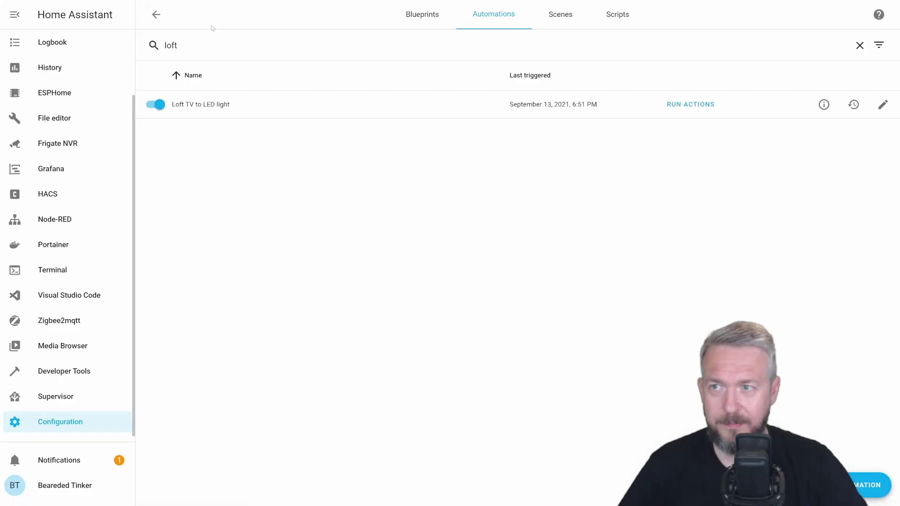
{"action": "left_click", "coordinate": [156, 14]}
{"action": "scroll", "coordinate": [664, 293], "scroll_direction": "down", "scroll_amount": 7}
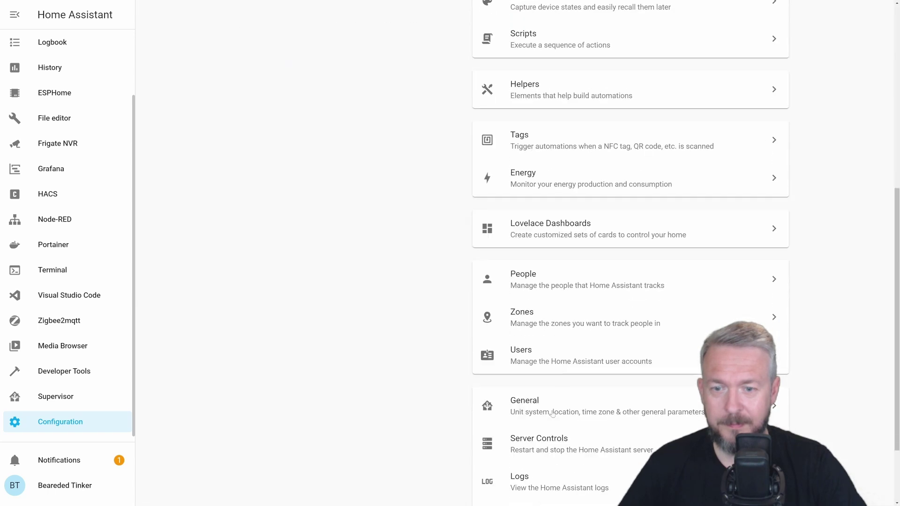
{"action": "left_click", "coordinate": [540, 472]}
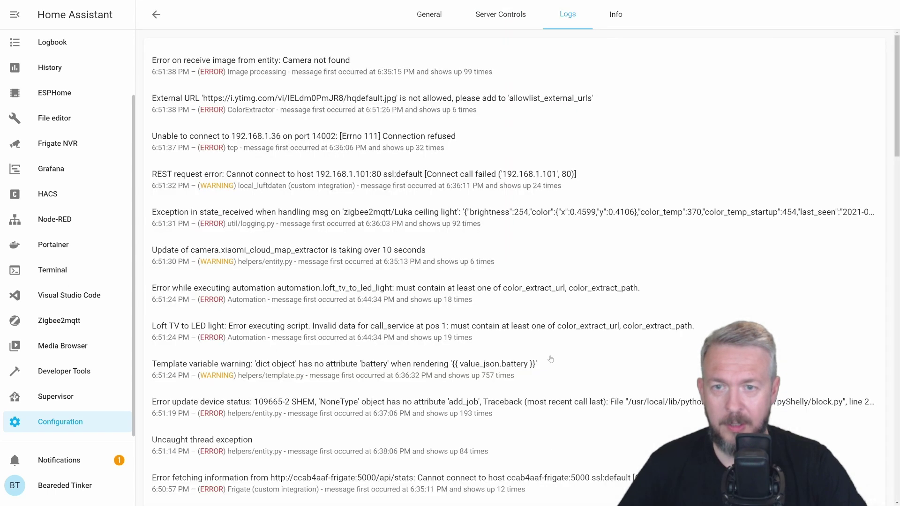
{"action": "left_click", "coordinate": [174, 101]}
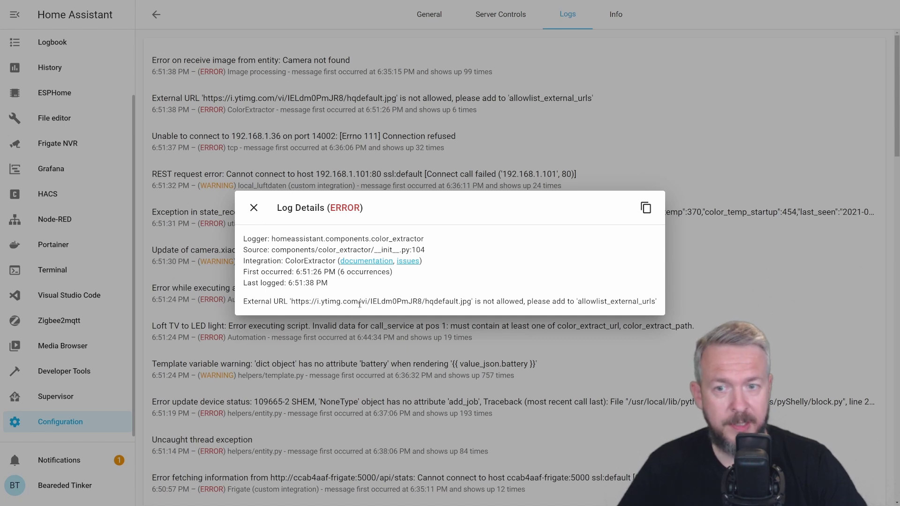
{"action": "double_click", "coordinate": [588, 302]}
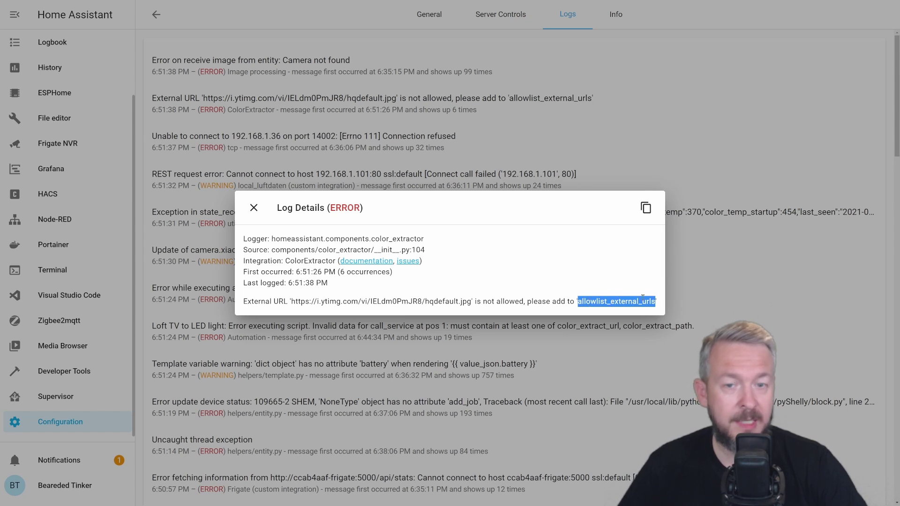
{"action": "left_click", "coordinate": [440, 299]}
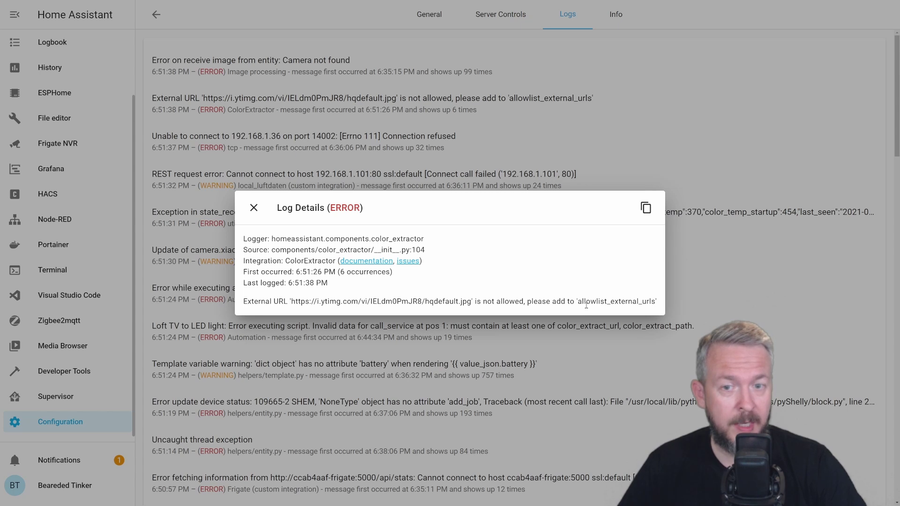
{"action": "double_click", "coordinate": [623, 301]}
{"action": "key", "text": "ctrl+c"}
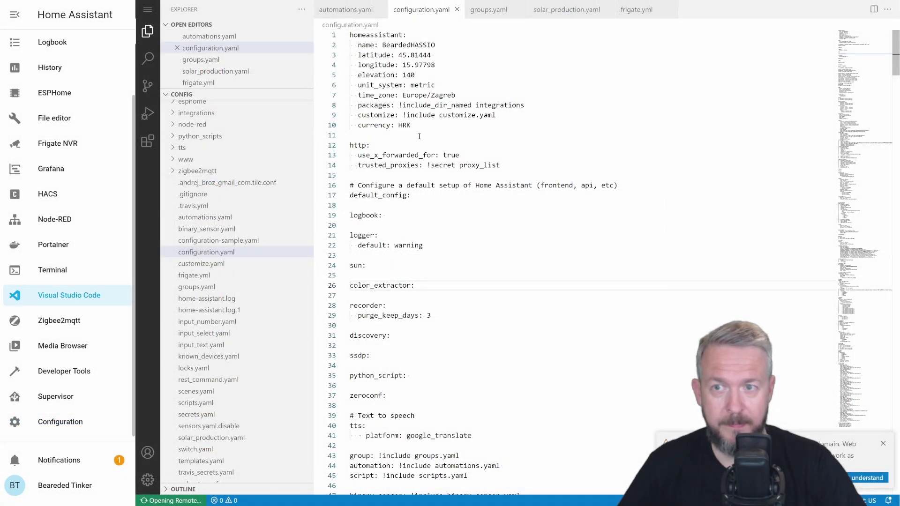
{"action": "left_click", "coordinate": [430, 125]}
{"action": "key", "text": "Return"}
{"action": "key", "text": "ctrl+v"}
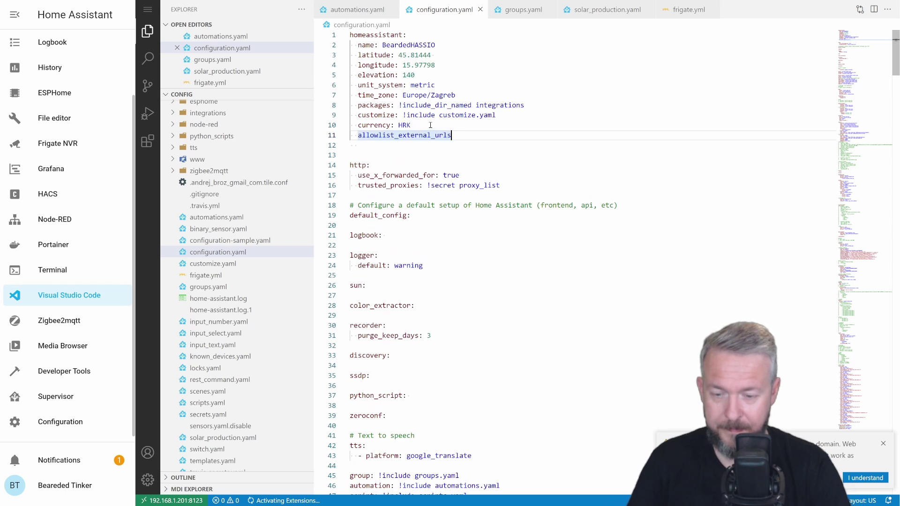
{"action": "type", "text": ":"}
{"action": "key", "text": "Return"}
{"action": "type", "text": "-"}
{"action": "type", "text": "https://i.ytimg.com/"}
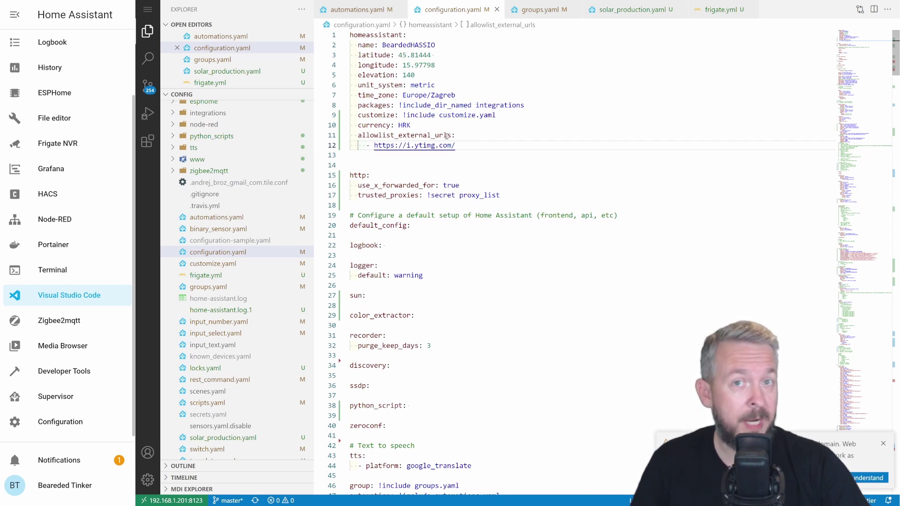
{"action": "mouse_move", "coordinate": [446, 136]}
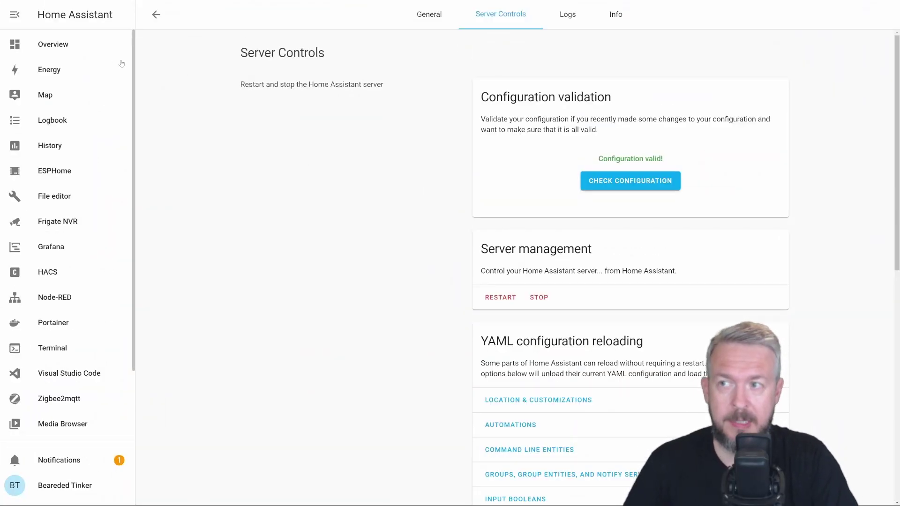
- On the Overview dashboard, toggle the Stream desk light off, on and off again
{"action": "left_click", "coordinate": [97, 49]}
{"action": "scroll", "coordinate": [873, 262], "scroll_direction": "down", "scroll_amount": 2}
{"action": "left_click", "coordinate": [872, 259]}
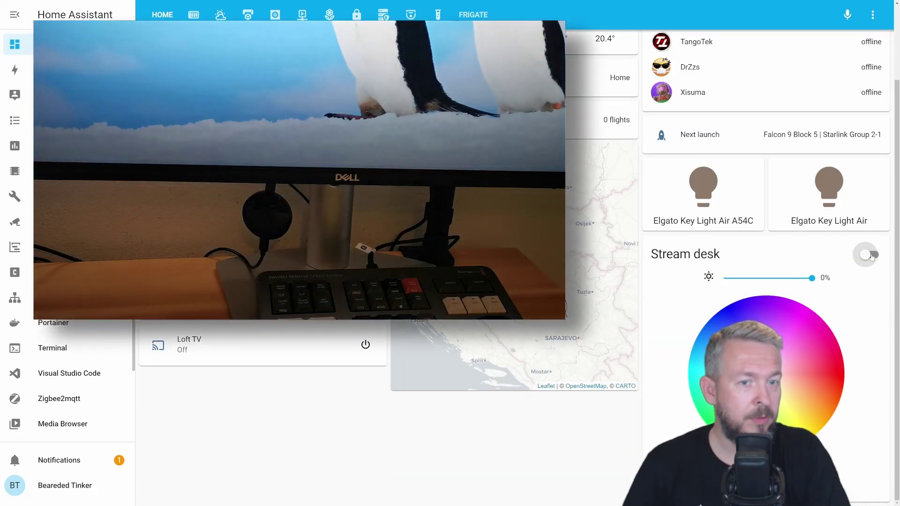
{"action": "left_click", "coordinate": [872, 256]}
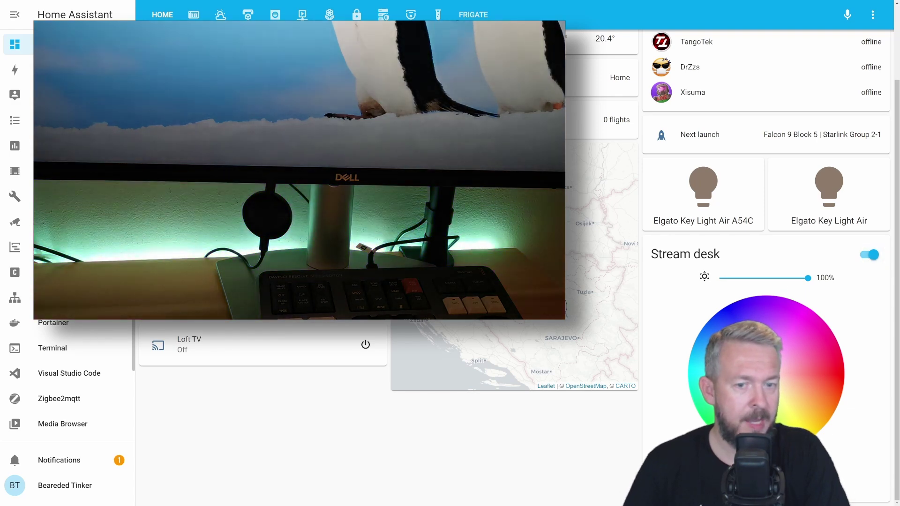
{"action": "left_click", "coordinate": [869, 256]}
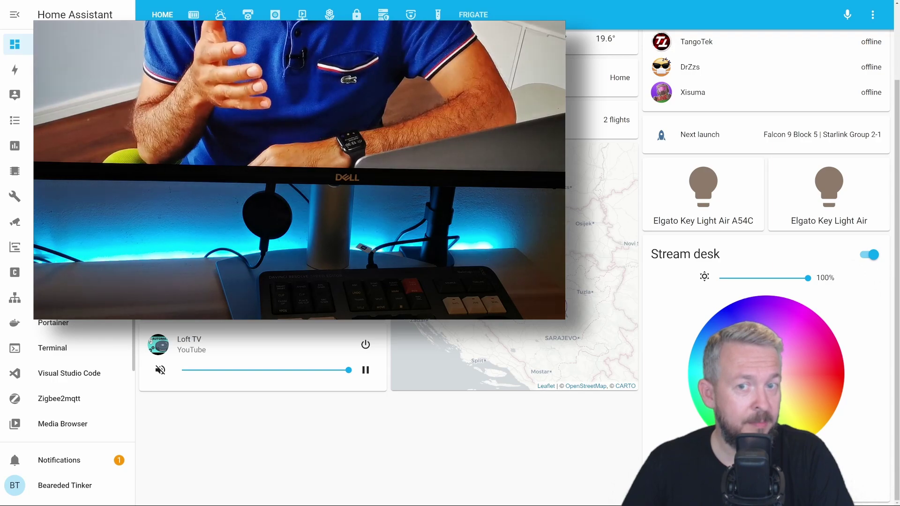
- Set the Stream desk light colour to red on its colour wheel
{"action": "left_click", "coordinate": [841, 371]}
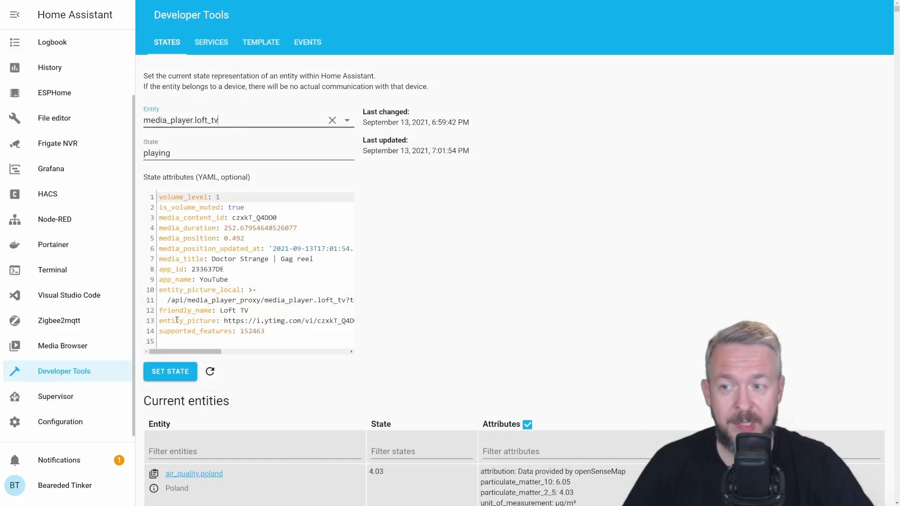
{"action": "double_click", "coordinate": [194, 321]}
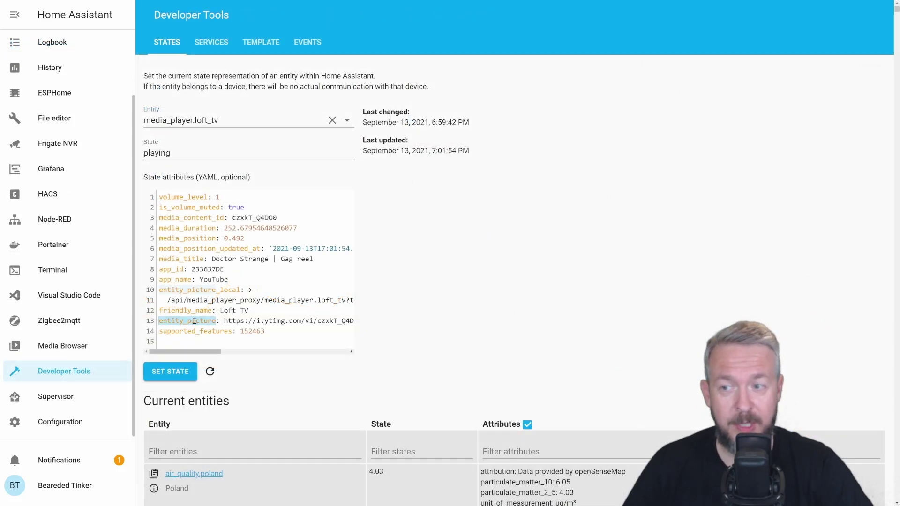